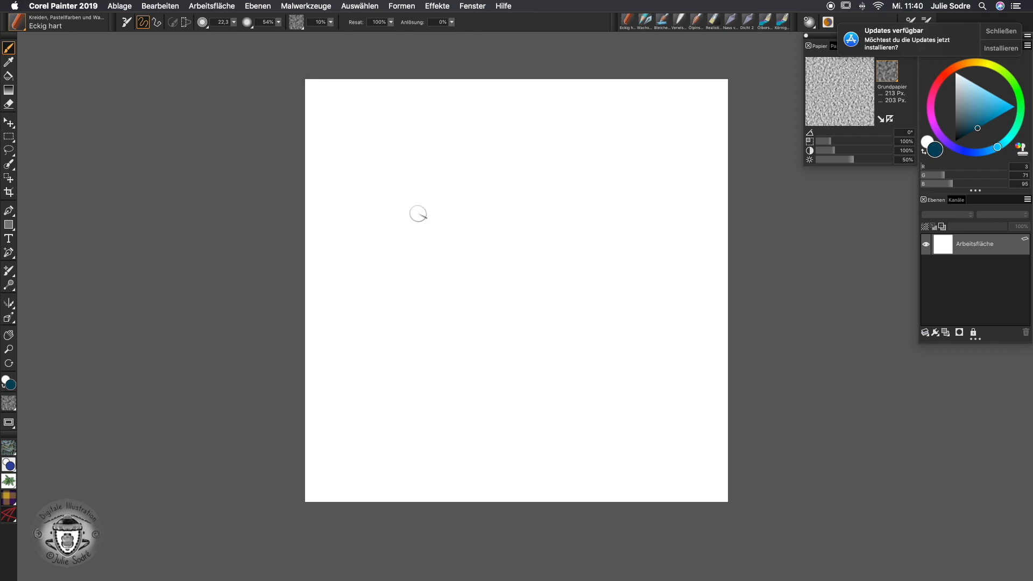
Step: Shade test patches in dark blue and in black on the canvas, and clear the whole canvas
mouse_move(375, 187)
left_mouse_down()
mouse_move(389, 210)
mouse_move(398, 172)
mouse_move(402, 203)
mouse_move(412, 204)
mouse_move(371, 229)
mouse_move(382, 237)
mouse_move(409, 236)
mouse_move(415, 210)
mouse_move(434, 226)
mouse_move(395, 250)
mouse_move(442, 215)
mouse_move(432, 245)
mouse_move(452, 201)
mouse_move(475, 240)
mouse_move(500, 208)
mouse_move(518, 231)
mouse_move(550, 204)
mouse_move(559, 226)
mouse_move(568, 215)
mouse_move(601, 239)
left_mouse_up()
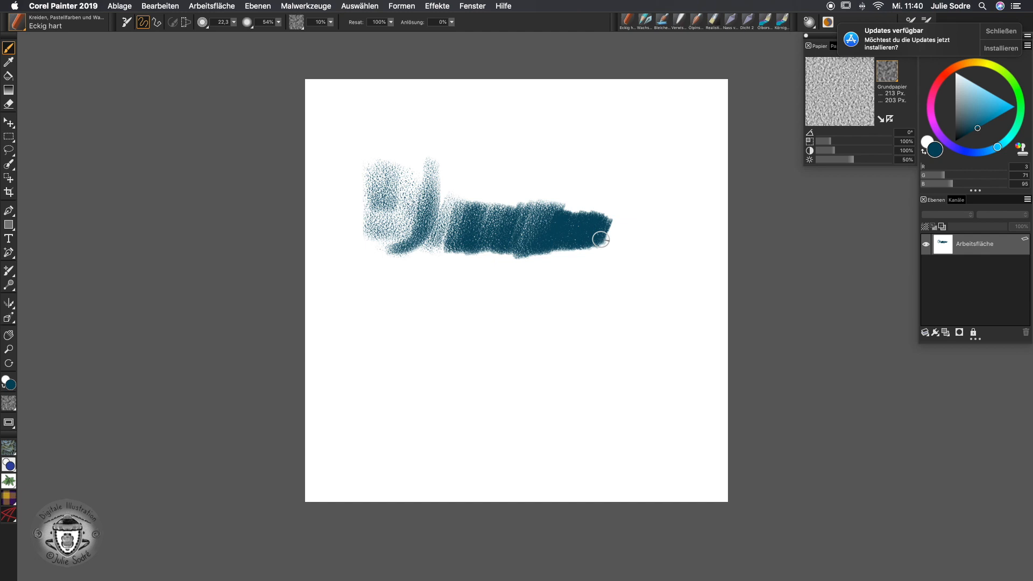
left_click_drag(972, 132, 956, 141)
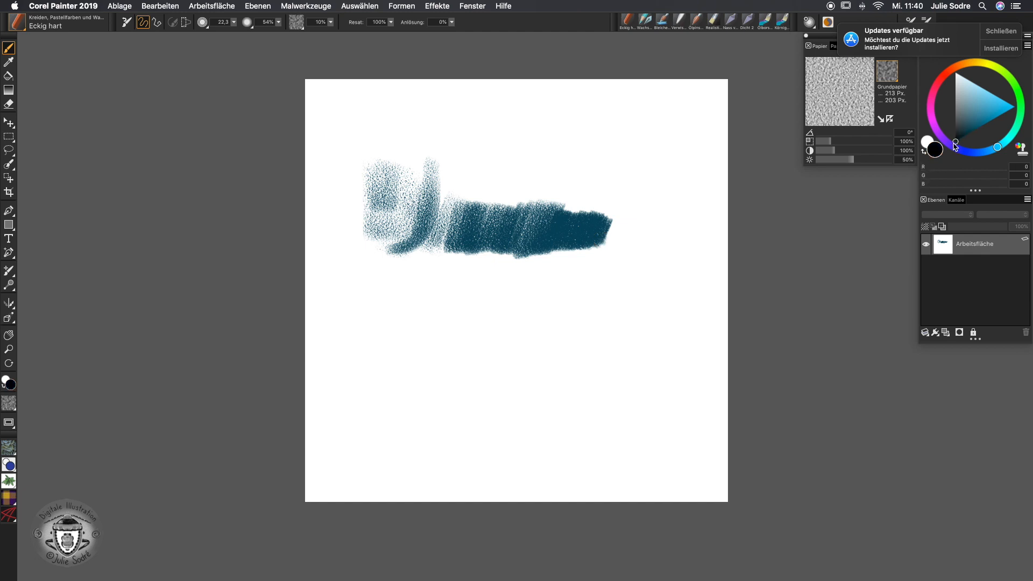
mouse_move(393, 309)
left_mouse_down()
mouse_move(391, 345)
mouse_move(419, 315)
mouse_move(484, 288)
mouse_move(425, 293)
mouse_move(477, 277)
mouse_move(438, 307)
mouse_move(501, 286)
mouse_move(516, 318)
mouse_move(457, 339)
mouse_move(481, 347)
left_mouse_up()
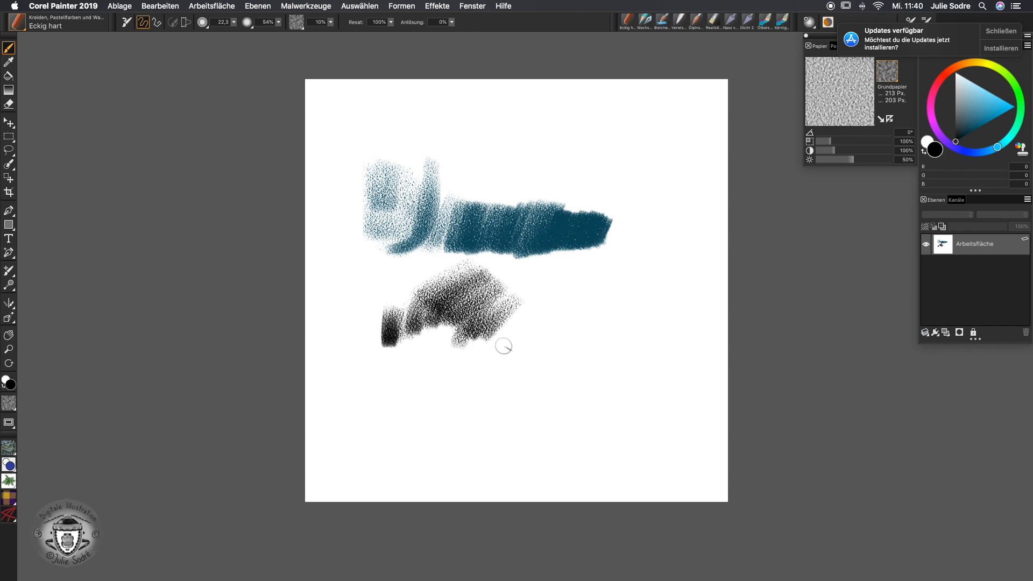
mouse_move(503, 346)
left_mouse_down()
mouse_move(589, 356)
mouse_move(562, 336)
mouse_move(614, 334)
mouse_move(540, 360)
mouse_move(557, 383)
mouse_move(606, 380)
left_mouse_up()
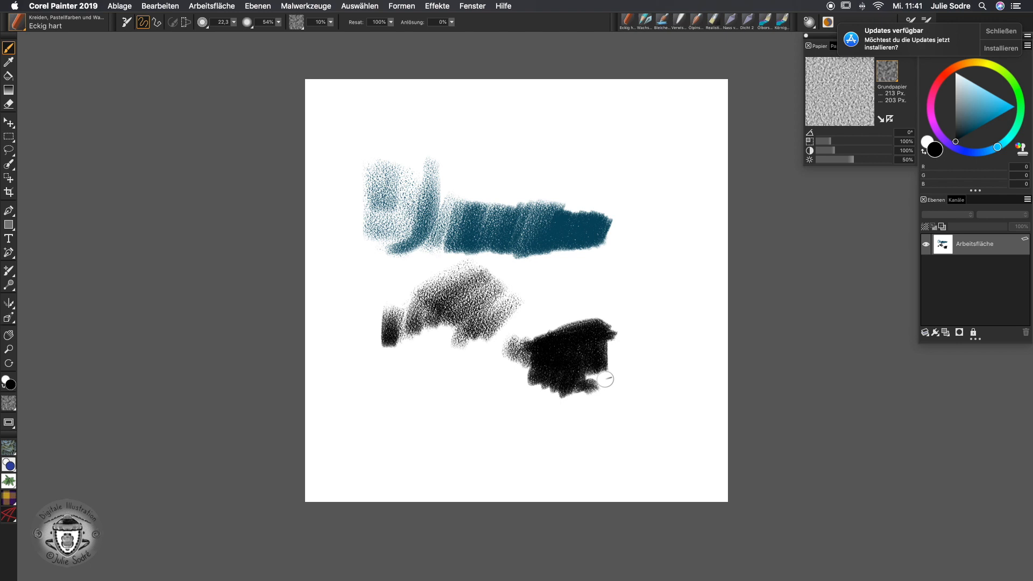
key("super+a")
key("BackSpace")
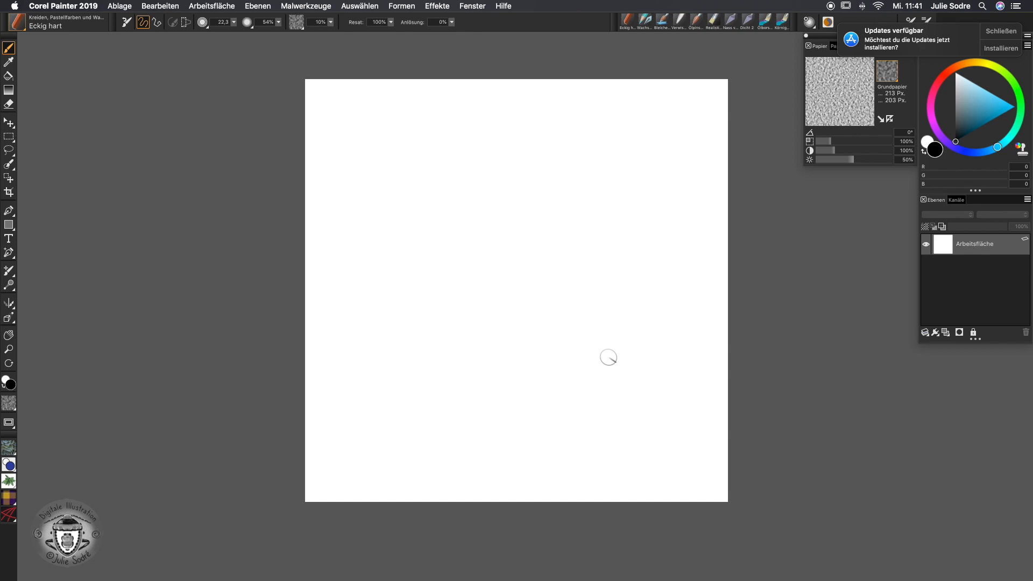
Step: Calibrate the brush tracking (Malverhalten) with several sample strokes in the test area and accept the resulting pressure curve
left_click(67, 7)
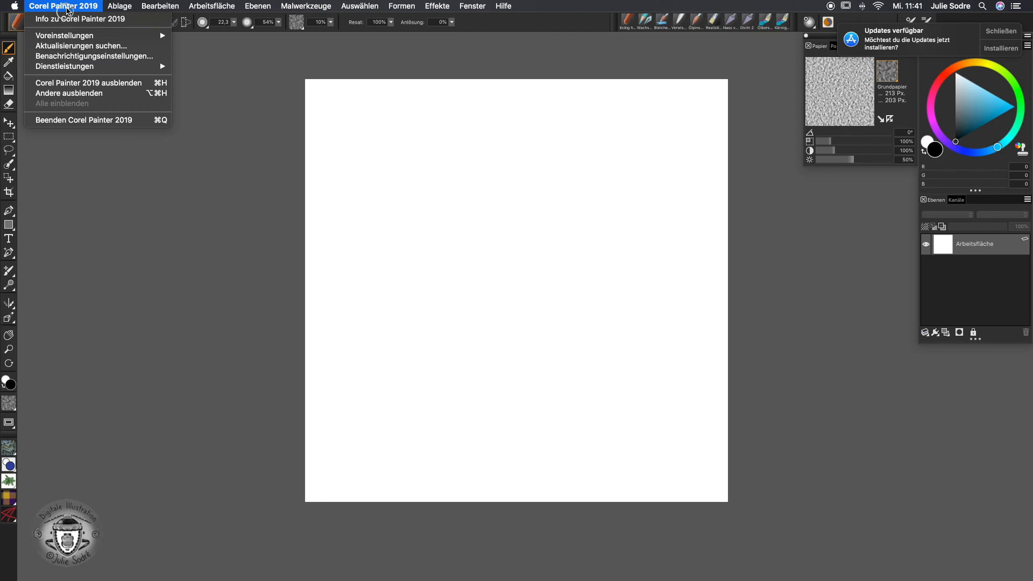
mouse_move(140, 41)
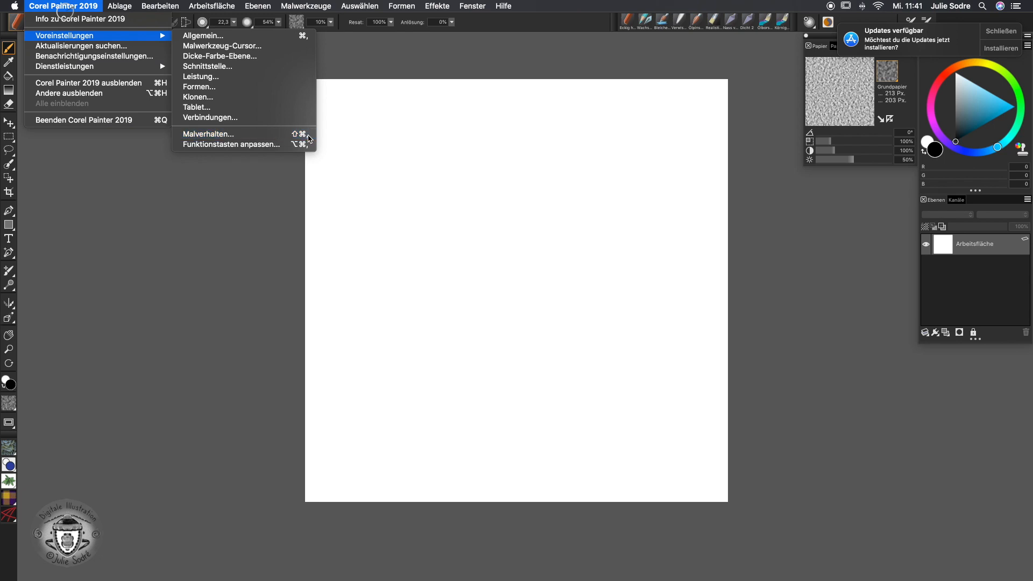
left_click(311, 138)
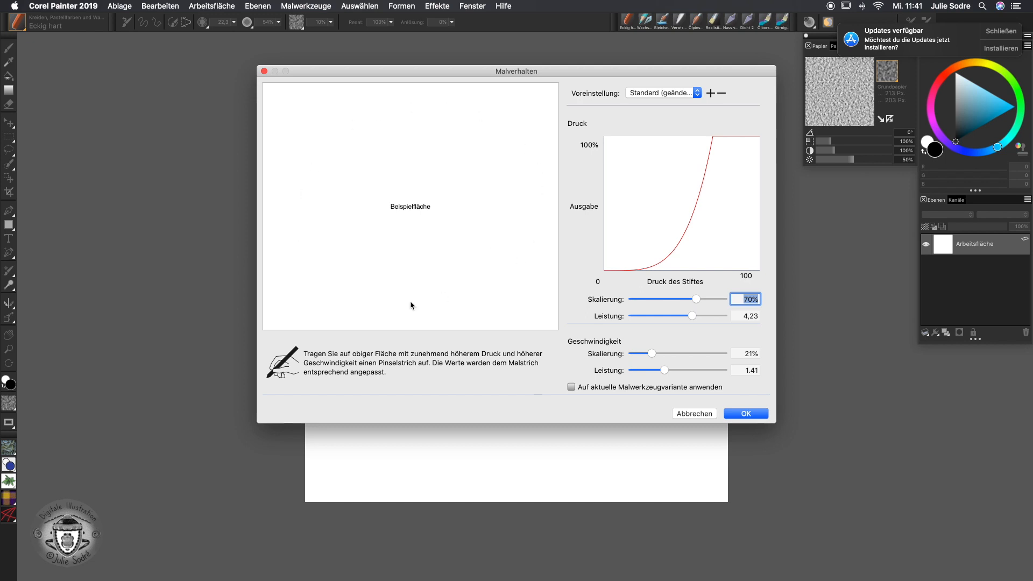
mouse_move(292, 245)
left_mouse_down()
mouse_move(385, 191)
mouse_move(516, 170)
left_mouse_up()
left_click_drag(295, 182, 491, 171)
left_click_drag(295, 223, 494, 206)
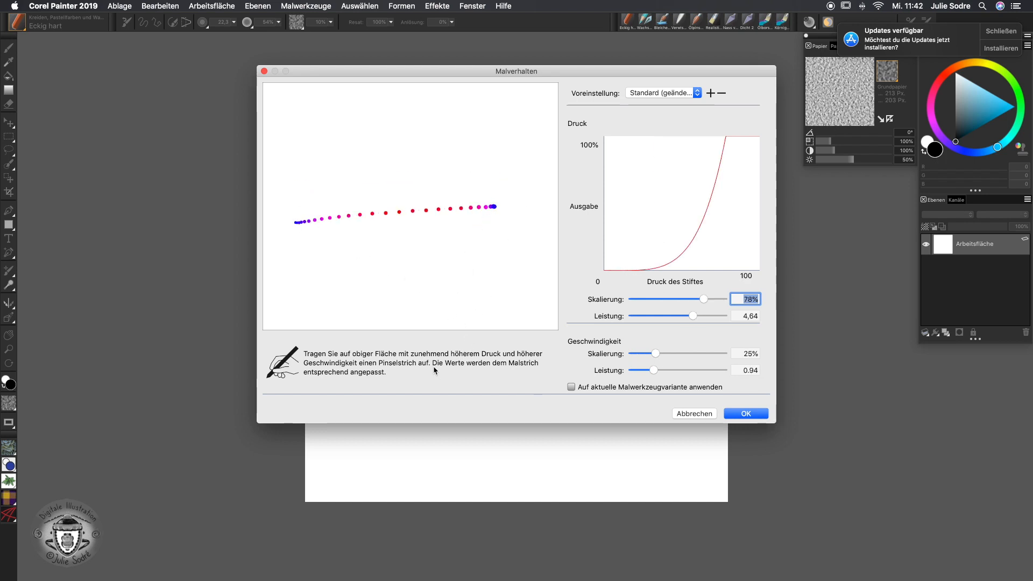
left_click_drag(303, 271, 497, 180)
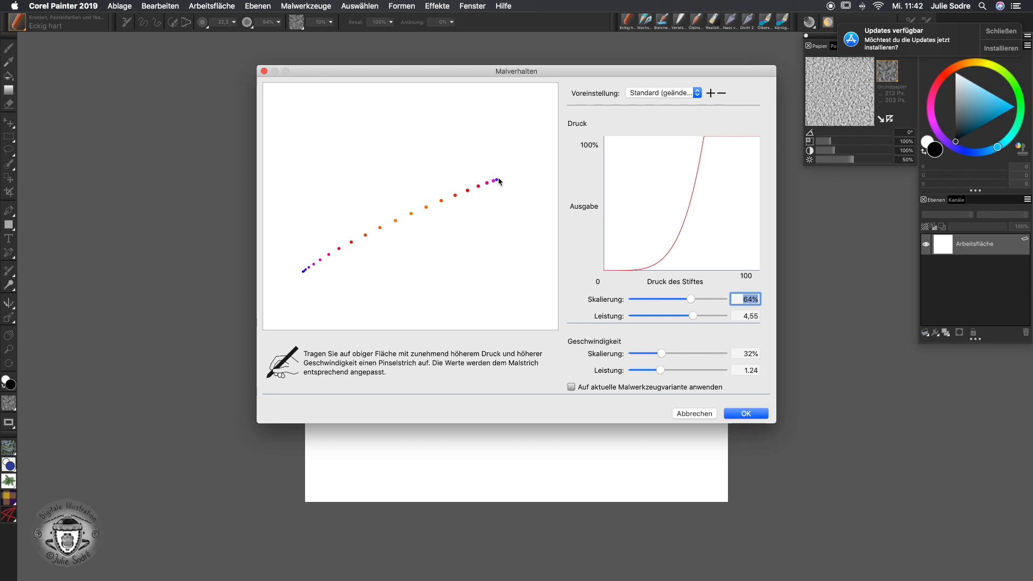
left_click_drag(305, 178, 475, 178)
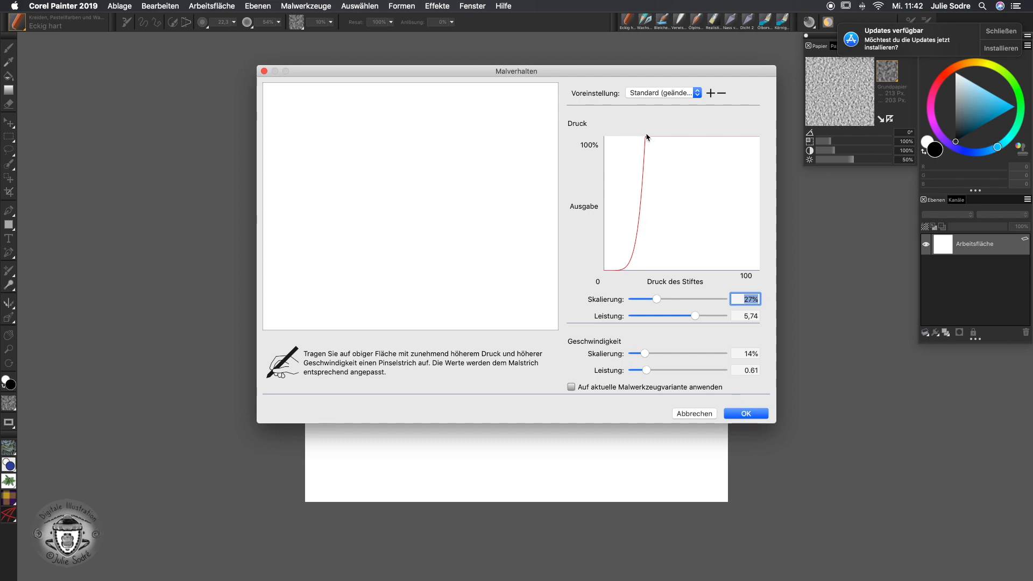
left_click(746, 413)
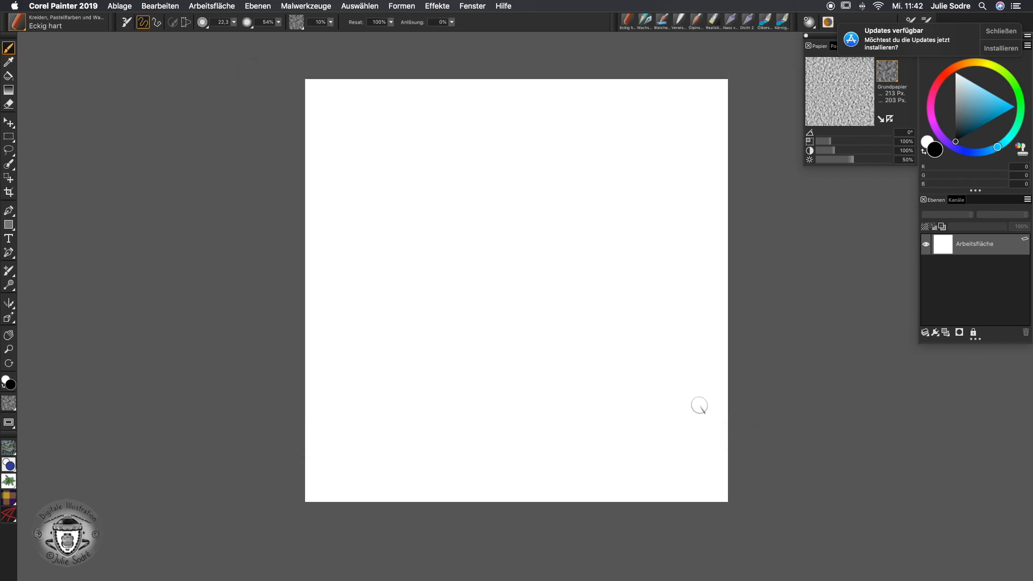
Step: Test the pen response with long diagonal black strokes and a filled round blob, and clear the canvas
left_click_drag(399, 291, 530, 274)
mouse_move(670, 252)
left_mouse_down()
mouse_move(565, 281)
mouse_move(377, 355)
left_mouse_up()
mouse_move(438, 342)
left_mouse_down()
mouse_move(661, 284)
mouse_move(622, 313)
mouse_move(433, 376)
mouse_move(472, 388)
mouse_move(531, 368)
mouse_move(452, 387)
left_mouse_up()
mouse_move(565, 344)
left_mouse_down()
mouse_move(457, 357)
mouse_move(447, 345)
mouse_move(538, 318)
mouse_move(565, 334)
mouse_move(495, 414)
mouse_move(469, 420)
mouse_move(439, 372)
mouse_move(544, 307)
mouse_move(509, 307)
mouse_move(543, 409)
mouse_move(505, 431)
left_mouse_up()
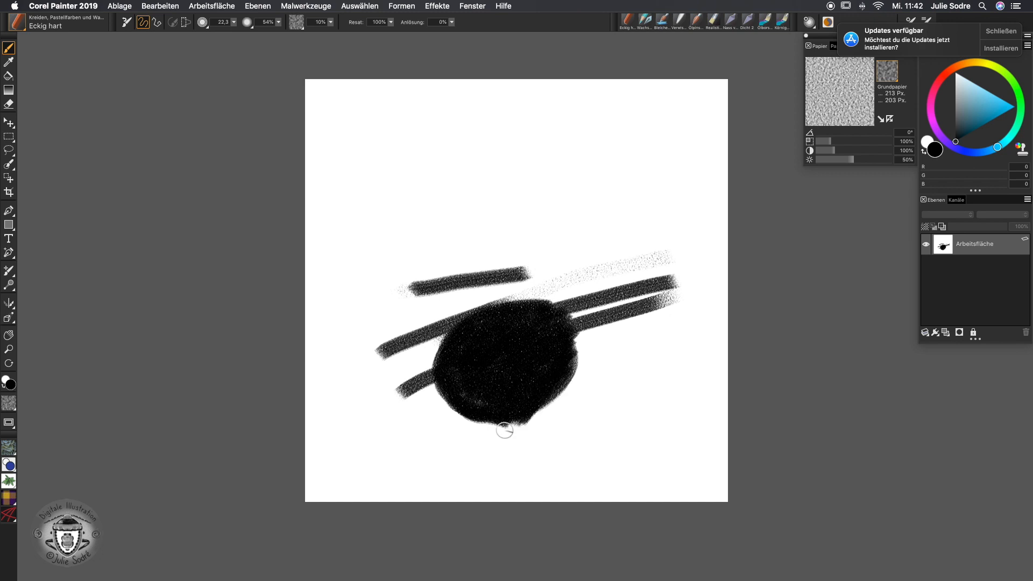
key("super+a")
key("BackSpace")
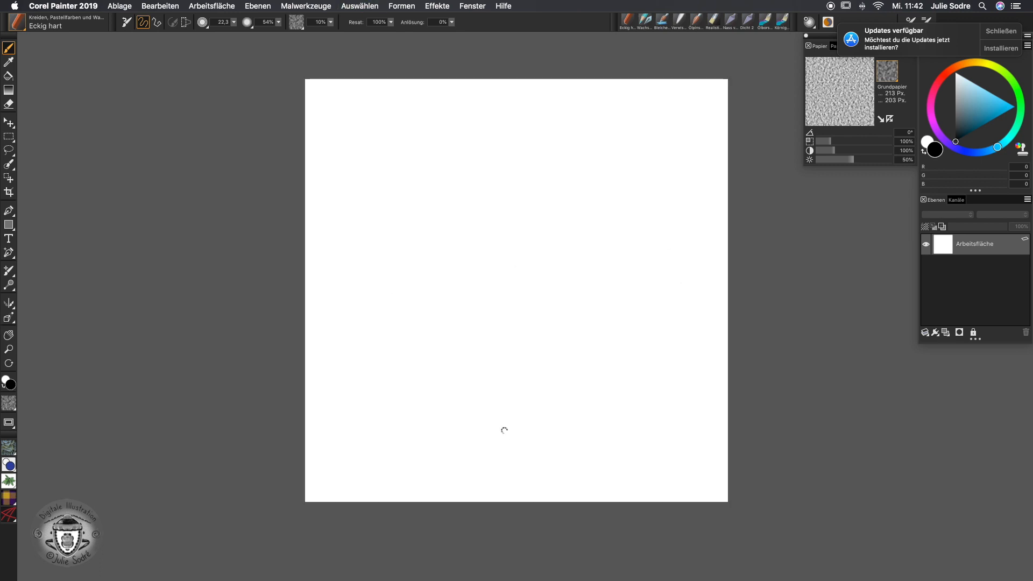
Step: Recalibrate the brush tracking with one nearly horizontal sample stroke and test it with a short black stroke on the canvas
left_click(57, 6)
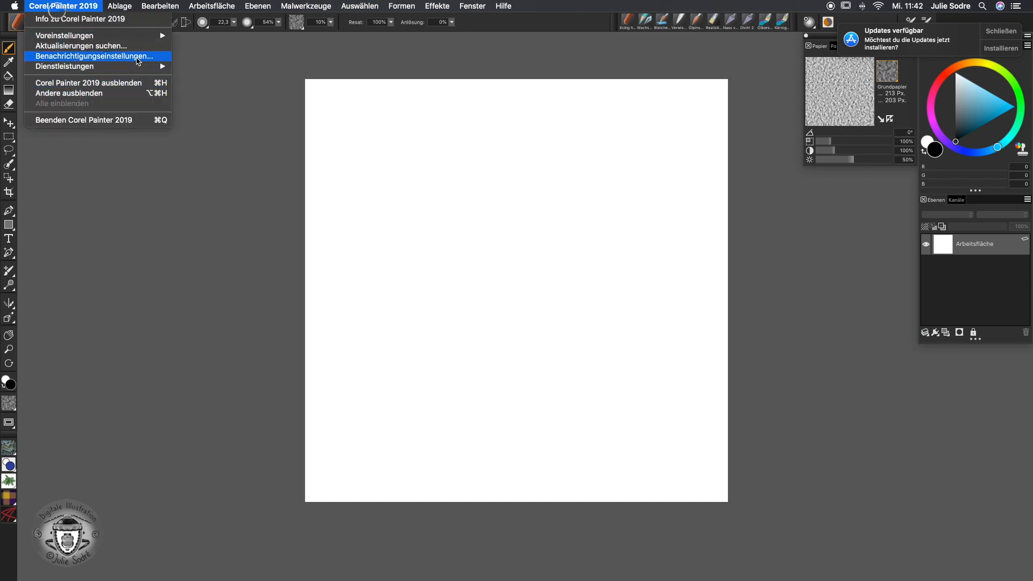
mouse_move(155, 37)
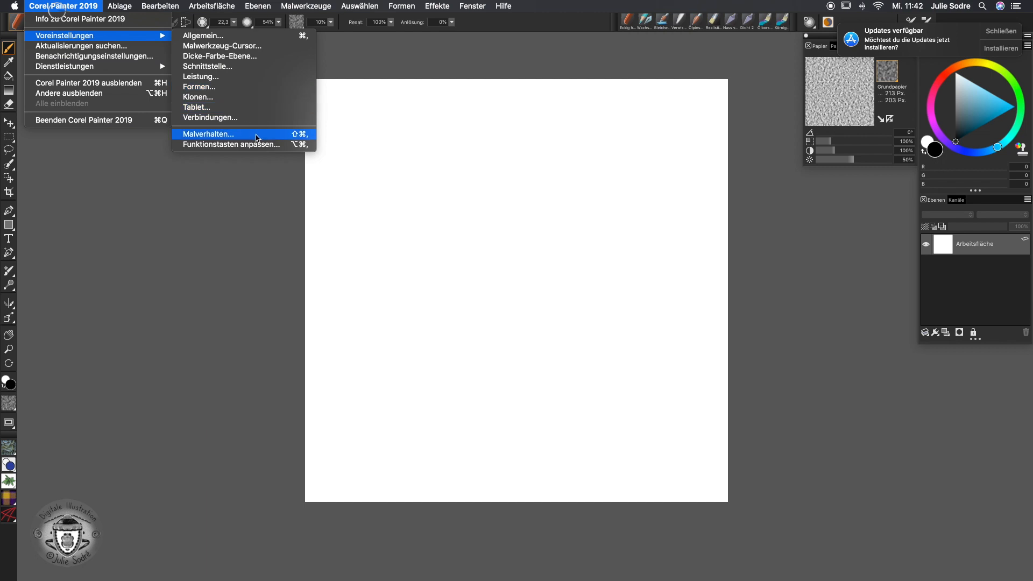
left_click(255, 139)
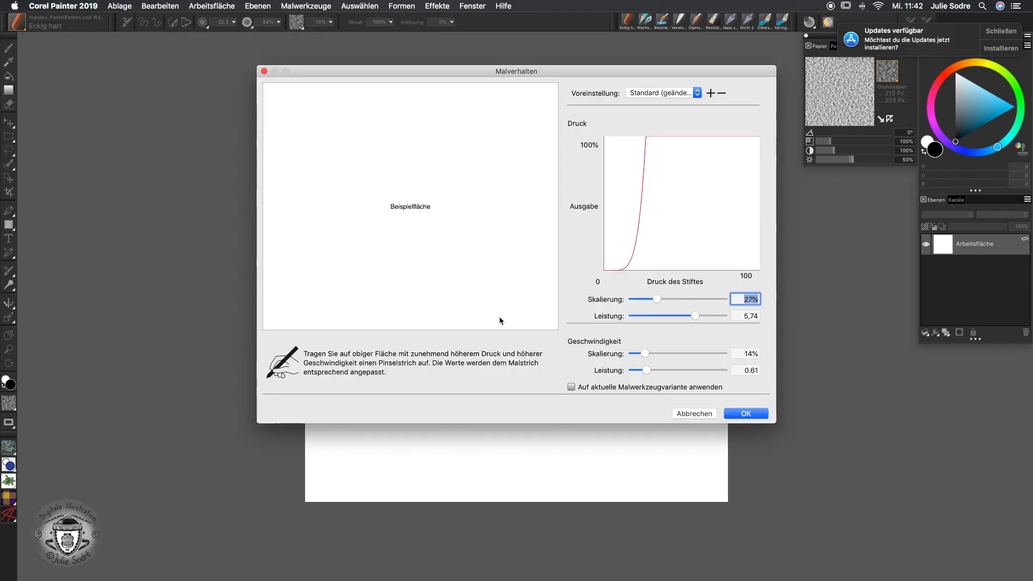
left_click_drag(316, 193, 499, 185)
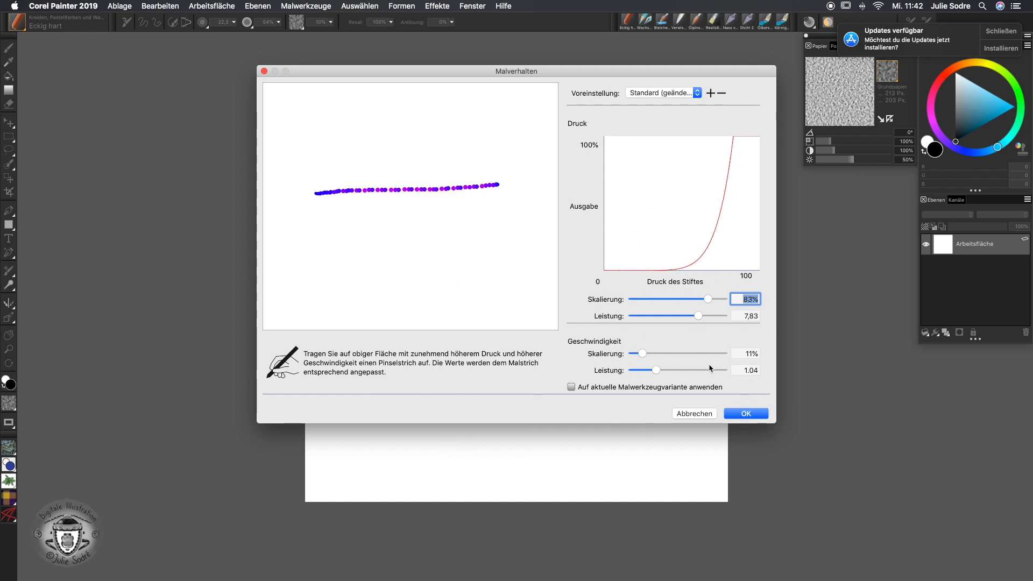
left_click(749, 413)
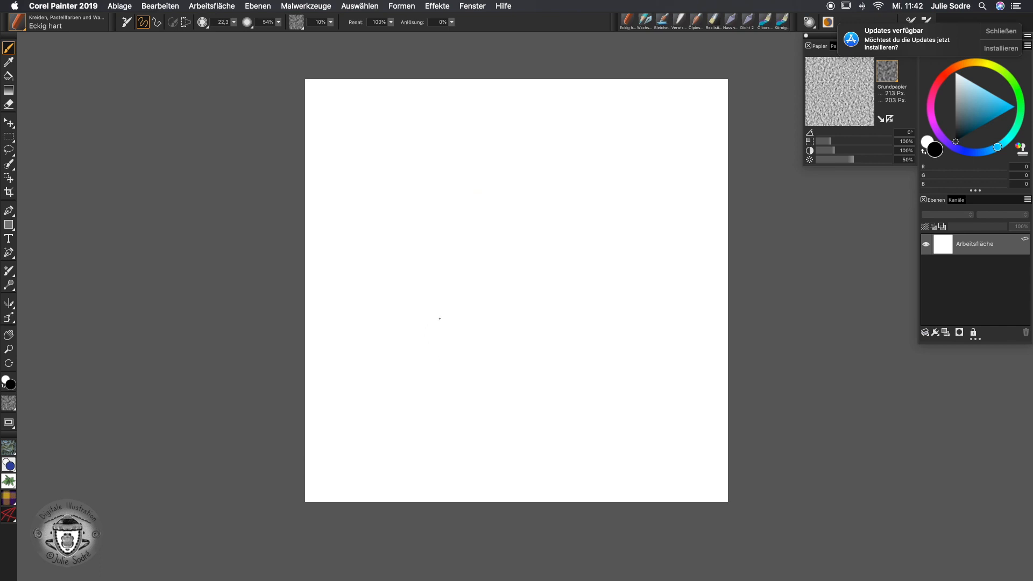
mouse_move(466, 318)
left_mouse_down()
mouse_move(583, 313)
mouse_move(636, 348)
left_mouse_up()
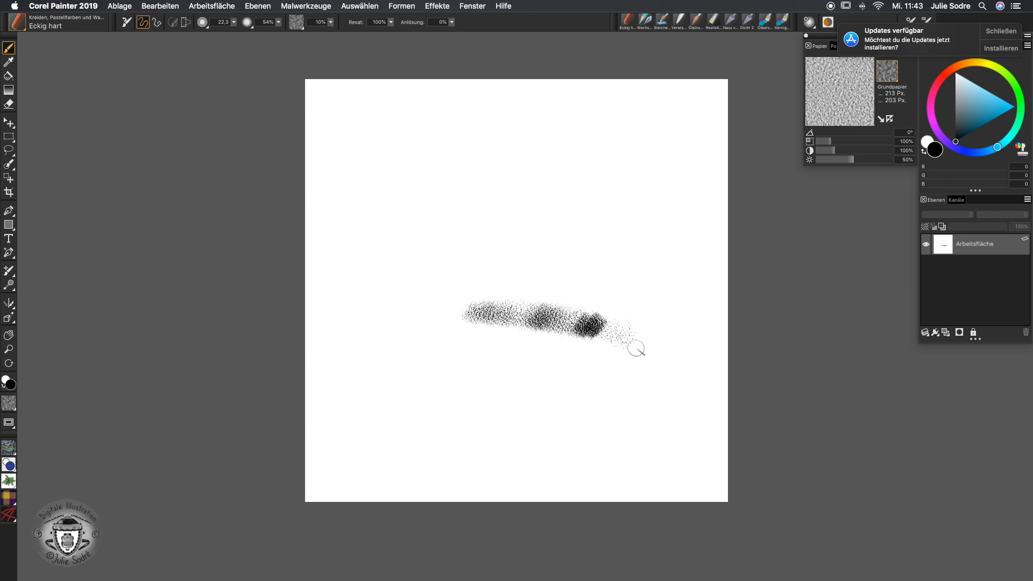
Step: Recalibrate the brush tracking with one rising diagonal sample stroke and accept the resulting curve
left_click(72, 8)
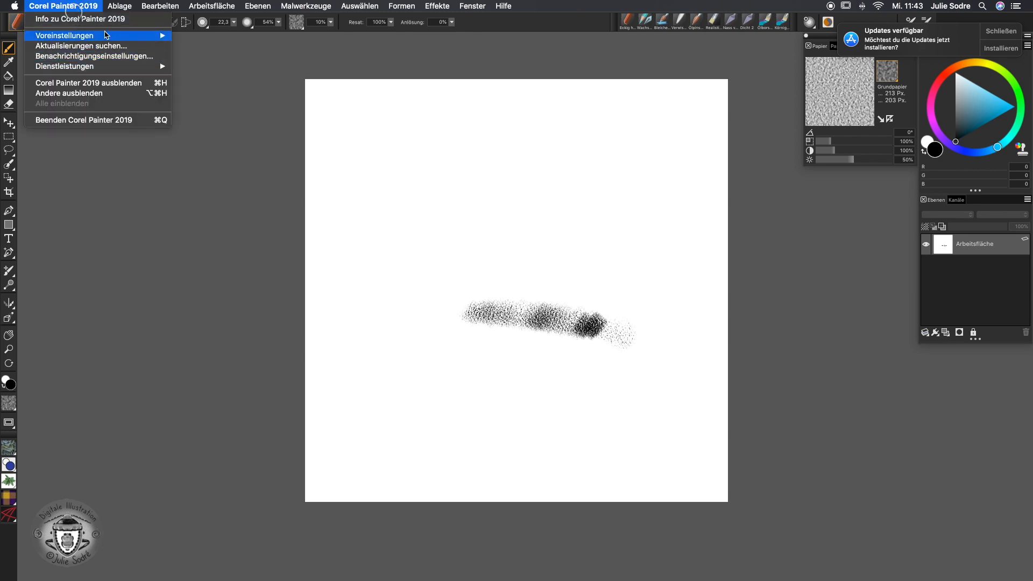
mouse_move(107, 35)
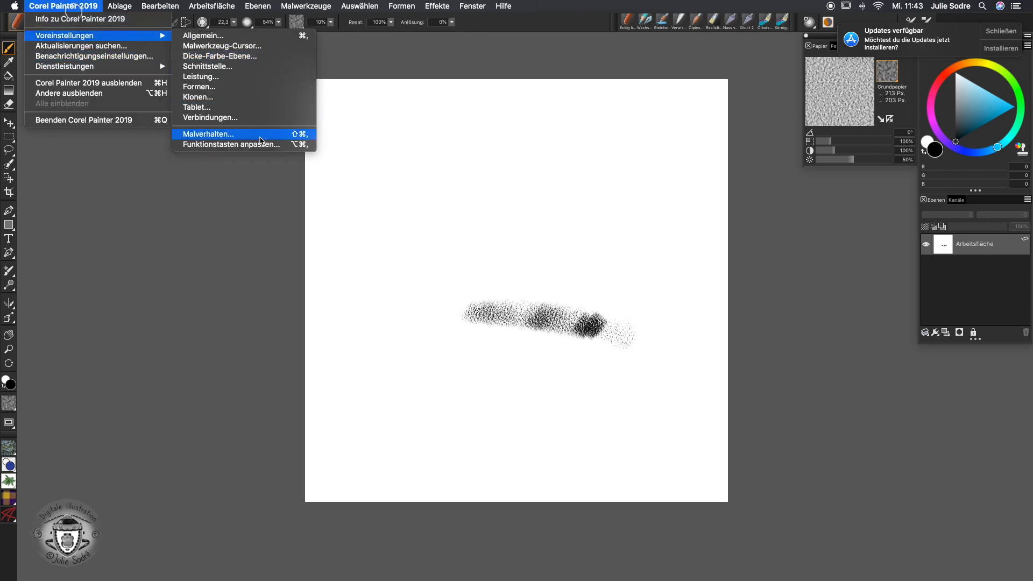
left_click(260, 141)
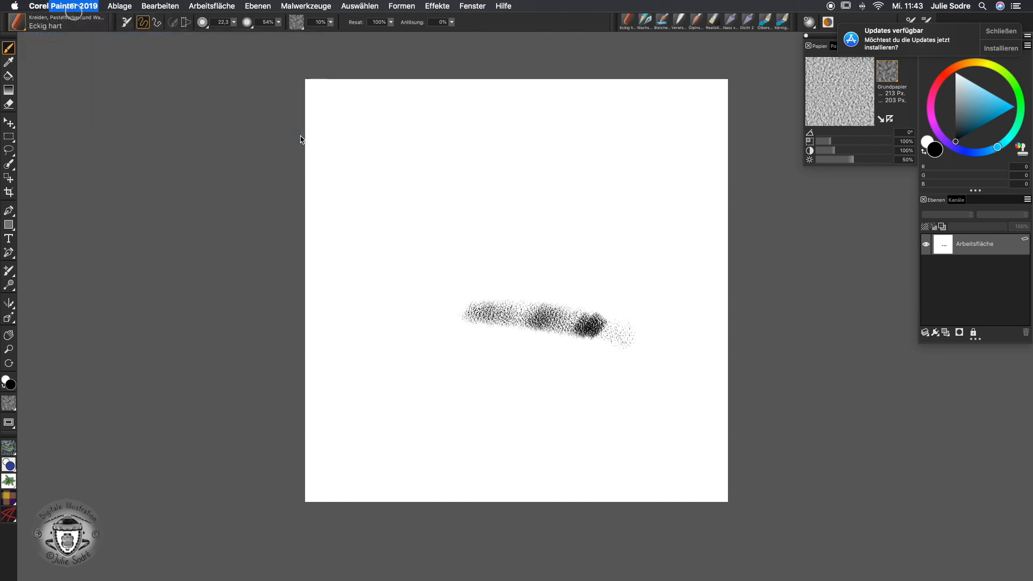
left_click_drag(311, 237, 485, 179)
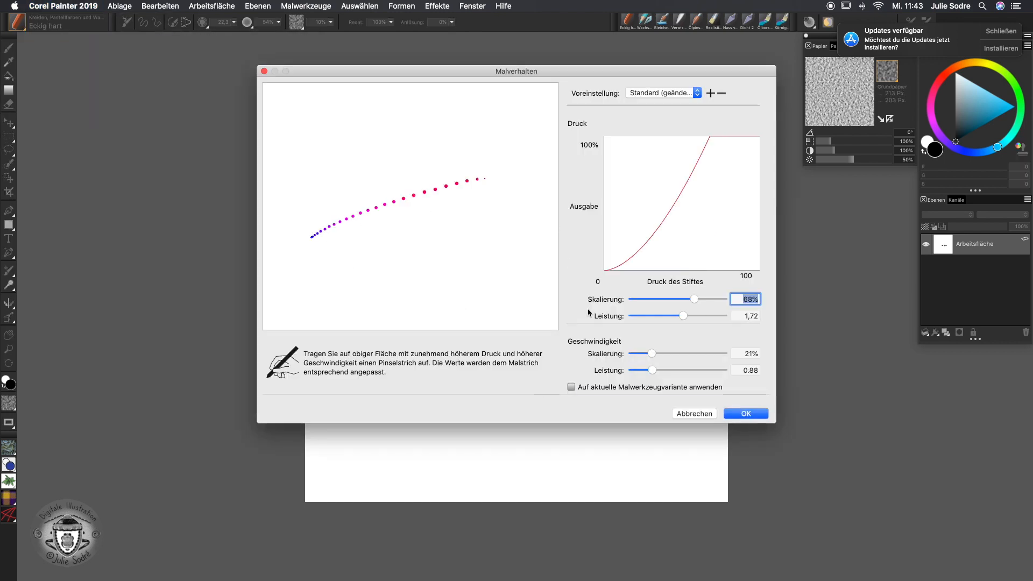
left_click(746, 413)
Step: Test the new brush tracking with light and heavy diagonal black strokes across the canvas
mouse_move(449, 395)
left_mouse_down()
mouse_move(528, 353)
mouse_move(438, 396)
mouse_move(568, 340)
mouse_move(384, 411)
mouse_move(582, 303)
mouse_move(426, 364)
mouse_move(682, 185)
mouse_move(381, 369)
mouse_move(670, 166)
mouse_move(534, 239)
mouse_move(362, 359)
mouse_move(610, 182)
mouse_move(648, 160)
mouse_move(377, 329)
mouse_move(329, 375)
mouse_move(562, 198)
mouse_move(646, 152)
mouse_move(514, 216)
mouse_move(357, 333)
mouse_move(523, 204)
mouse_move(613, 154)
left_mouse_up()
mouse_move(506, 222)
left_mouse_down()
mouse_move(469, 250)
mouse_move(504, 215)
mouse_move(441, 247)
mouse_move(414, 283)
mouse_move(448, 241)
mouse_move(396, 293)
mouse_move(439, 238)
mouse_move(385, 306)
mouse_move(429, 274)
mouse_move(401, 264)
mouse_move(385, 295)
mouse_move(383, 272)
mouse_move(375, 301)
mouse_move(387, 275)
left_mouse_up()
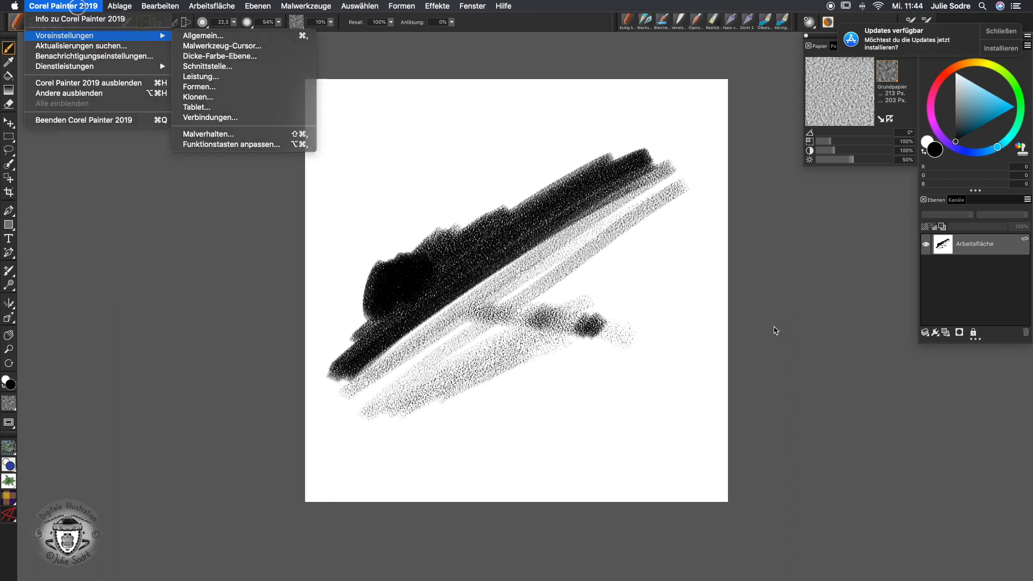
left_click(775, 328)
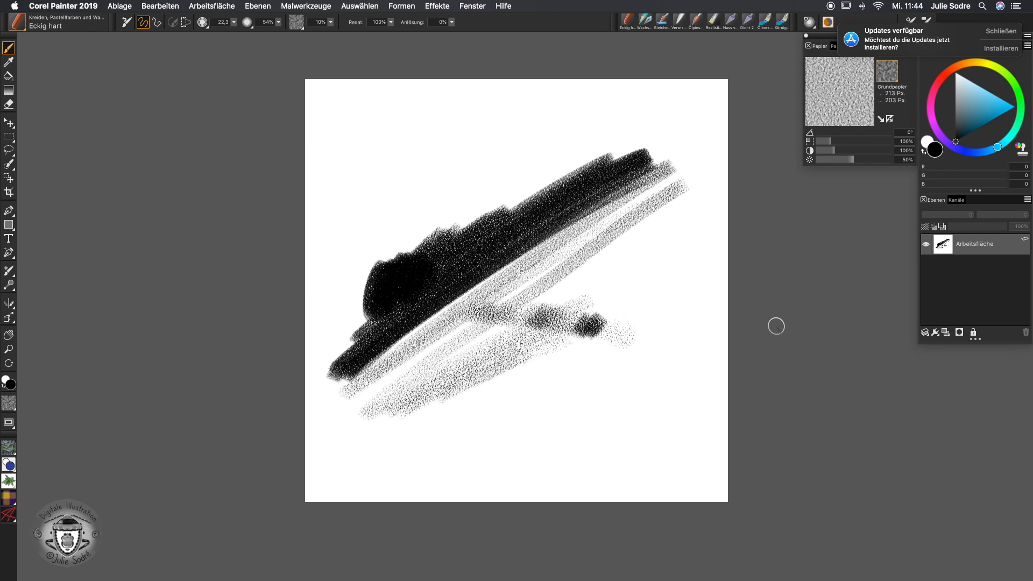
Step: Switch to the macOS Systemeinstellungen and open the Wacom Tablett settings
left_click(14, 6)
left_click(359, 198)
left_click(17, 8)
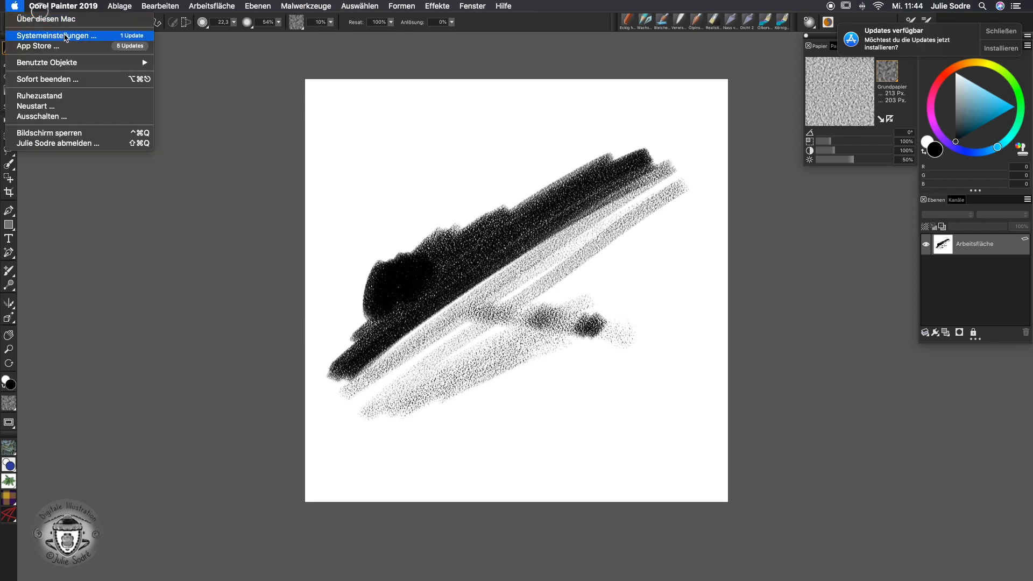
left_click(65, 35)
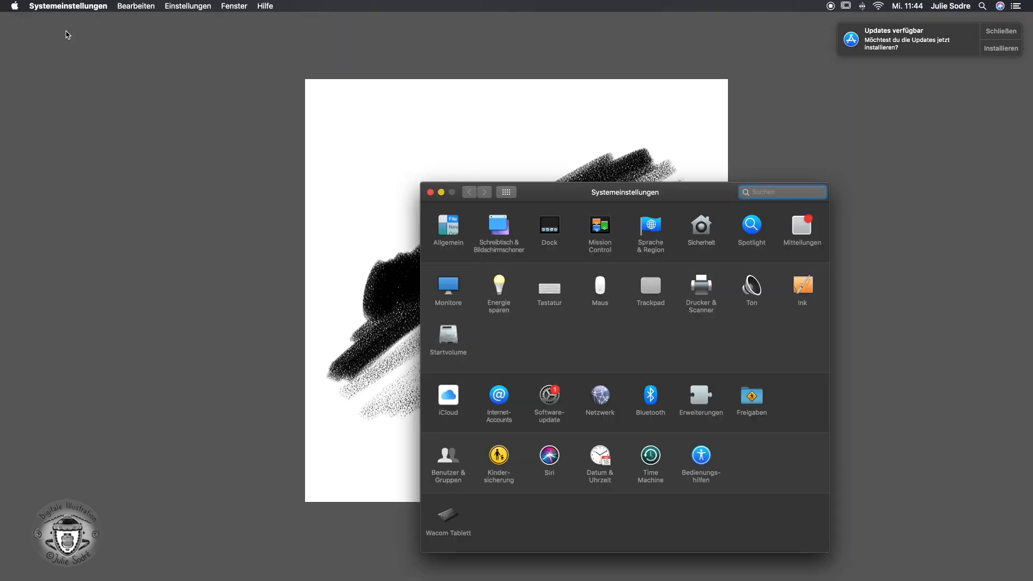
left_click(450, 518)
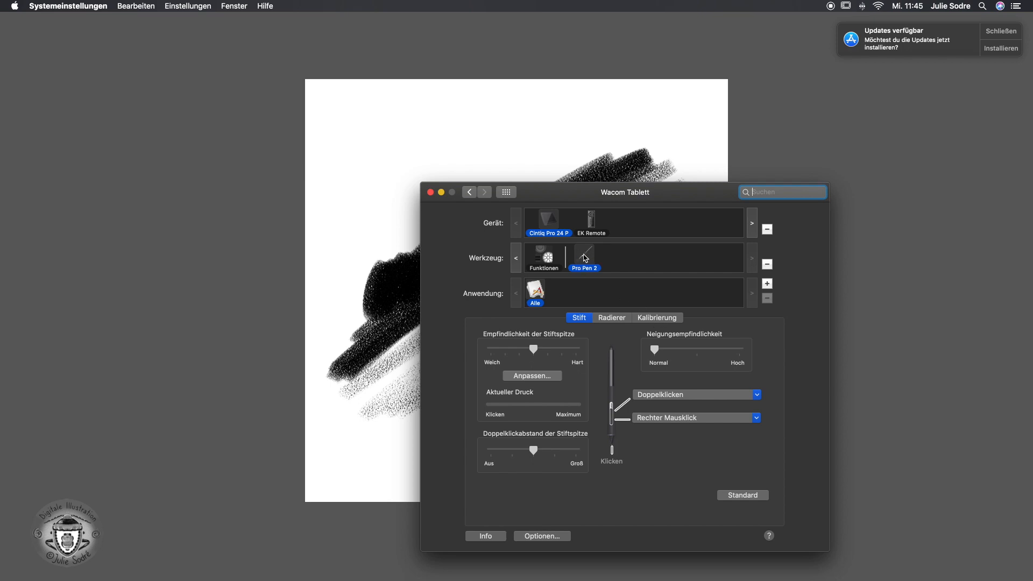
Step: Calibrate the Pro Pen 2 for the CintiqPro24P 1 monitor on all four corner targets and accept the calibration
left_click(662, 321)
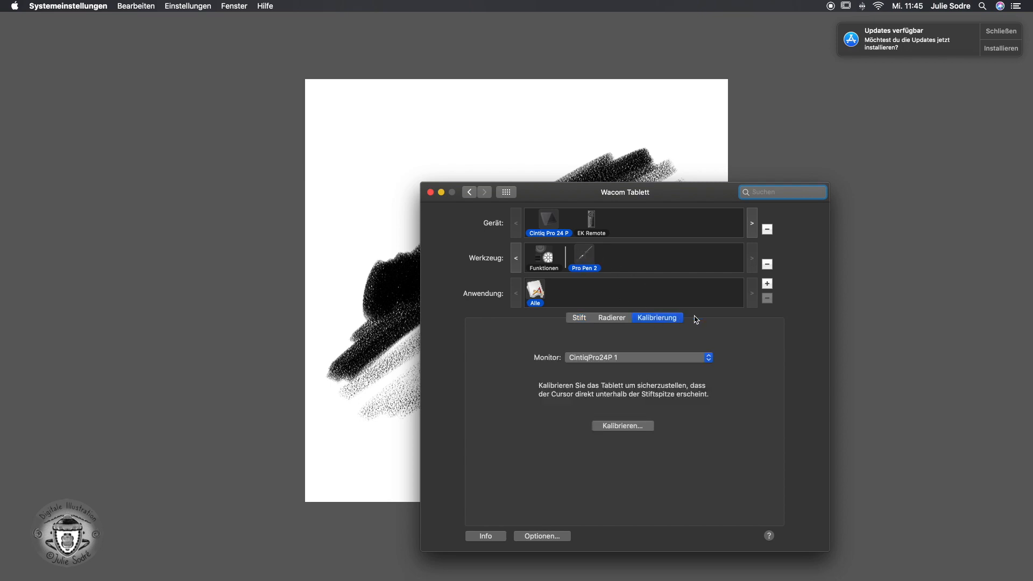
left_click(649, 427)
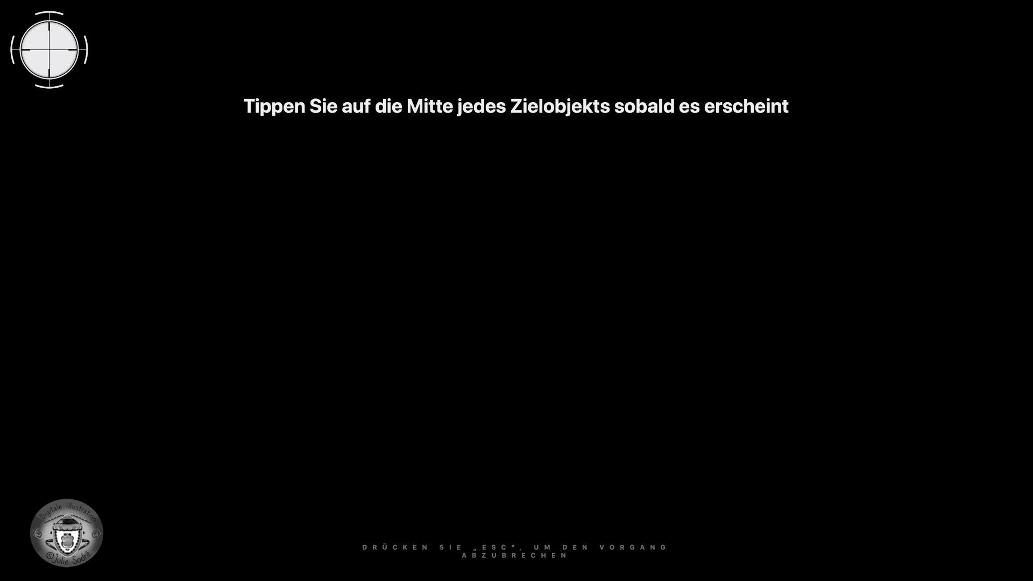
left_click(49, 50)
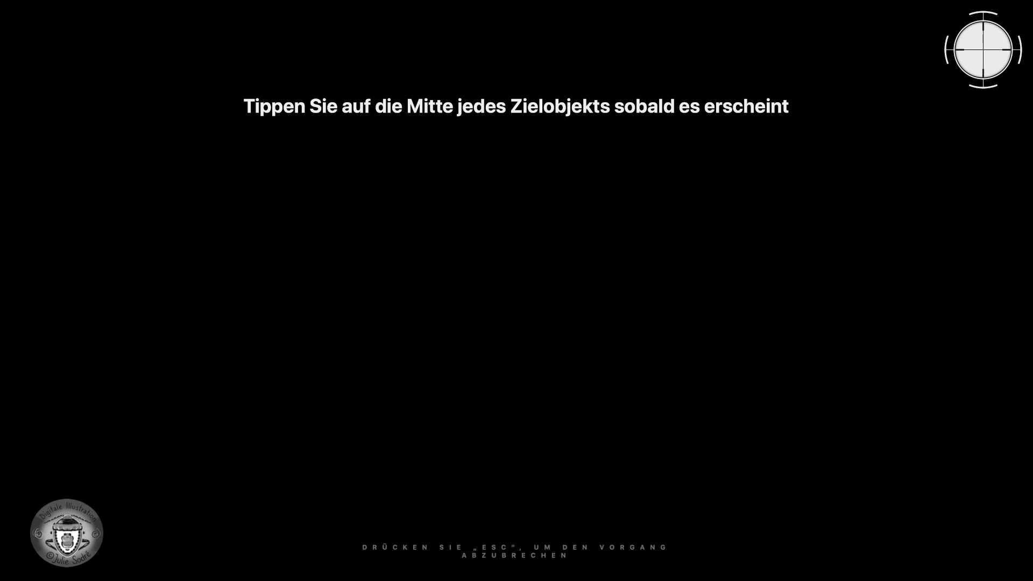
left_click(984, 49)
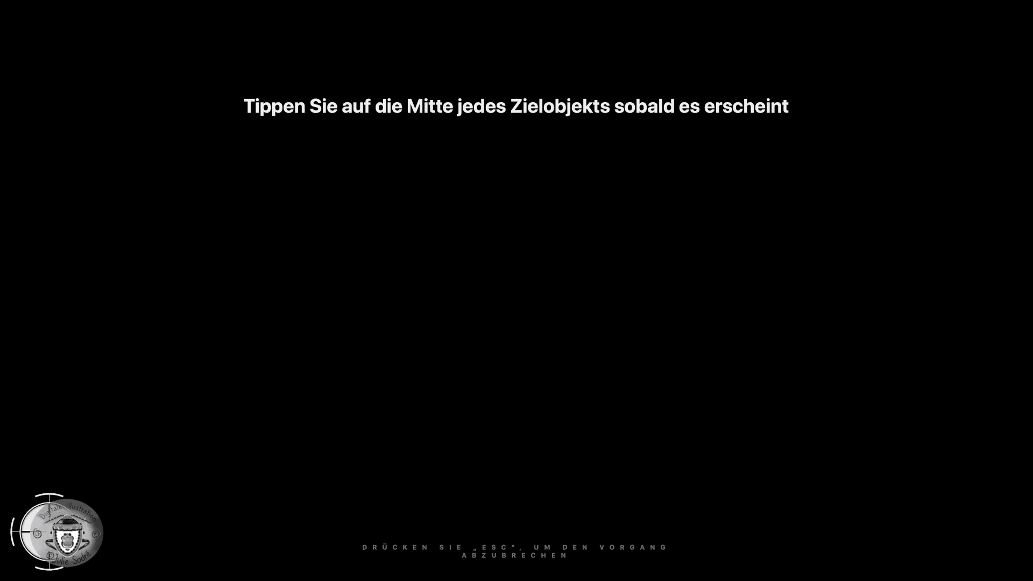
left_click(49, 532)
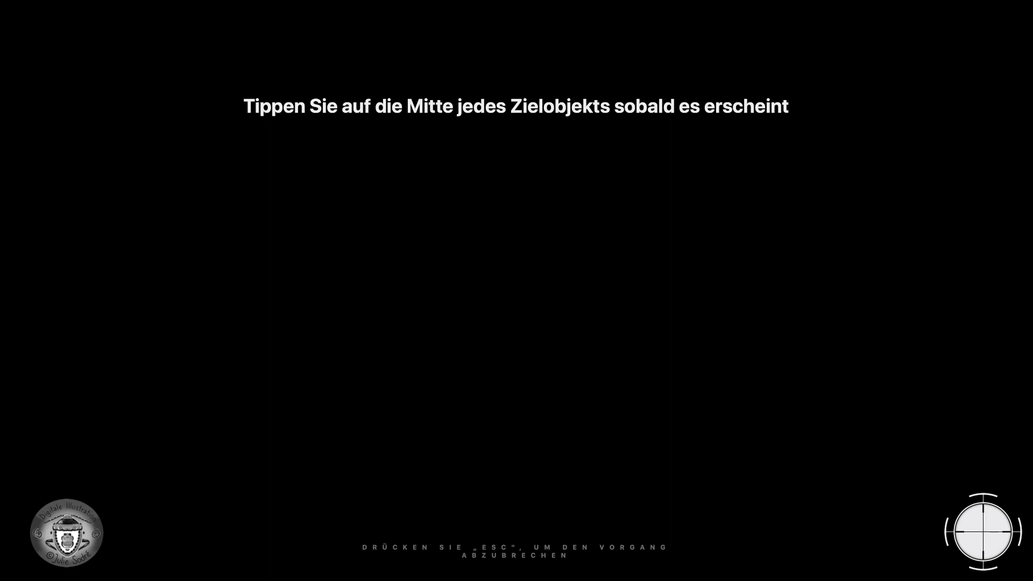
left_click(983, 532)
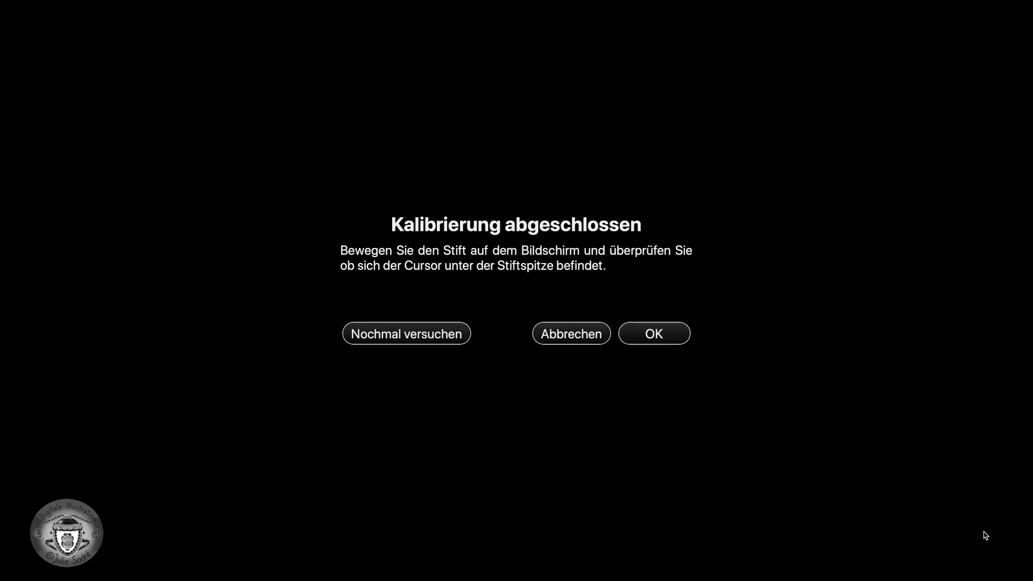
left_click(658, 334)
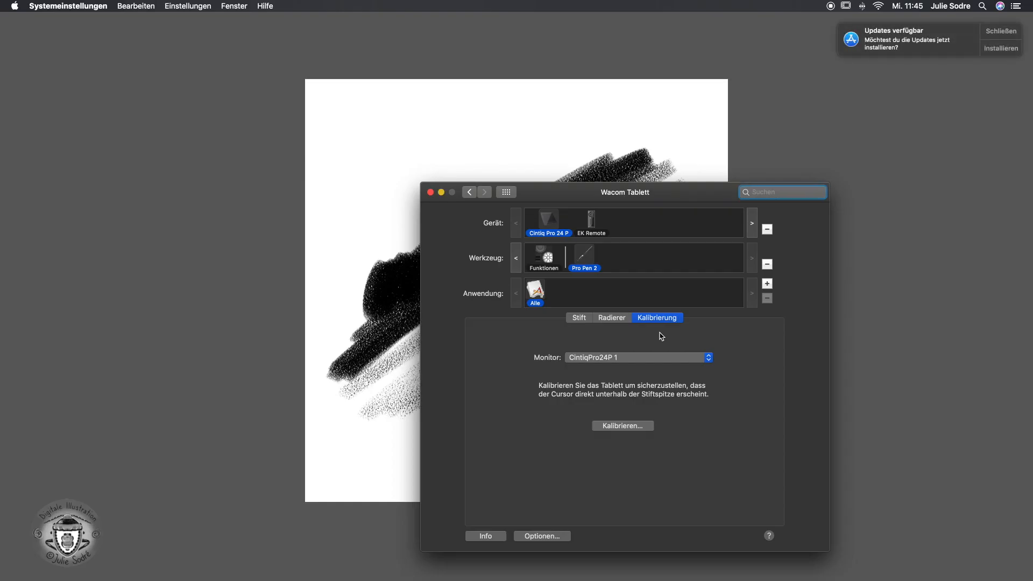
Step: Close the Wacom Tablett settings and test the pen in Corel Painter with a short black stroke above the dark diagonal band
left_click(431, 192)
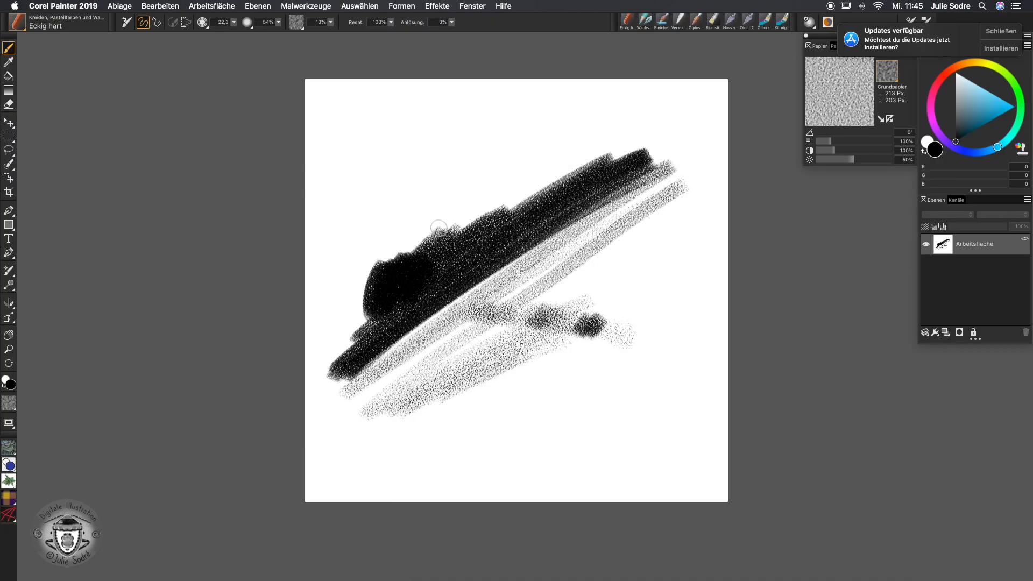
left_click_drag(441, 219, 448, 237)
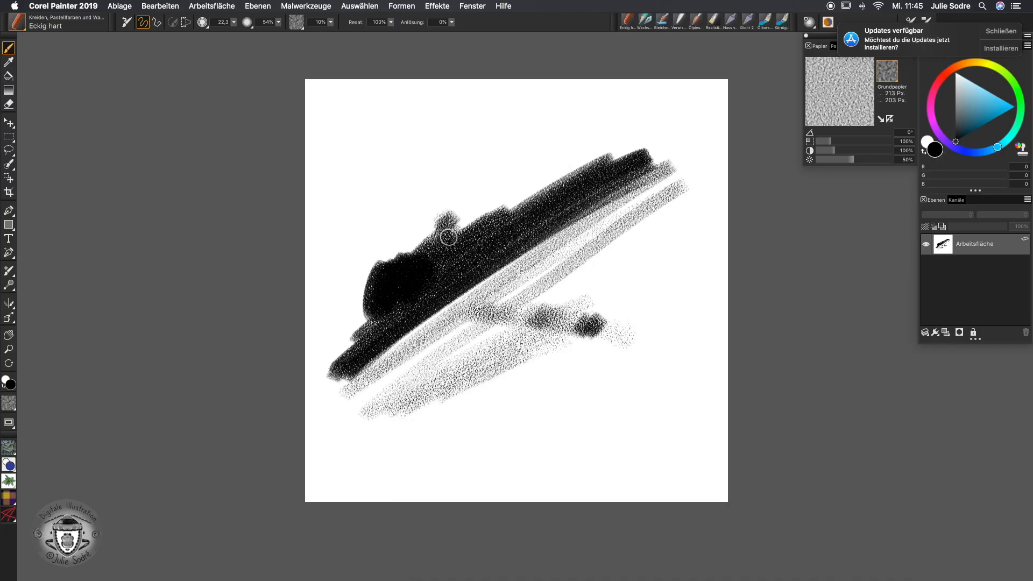